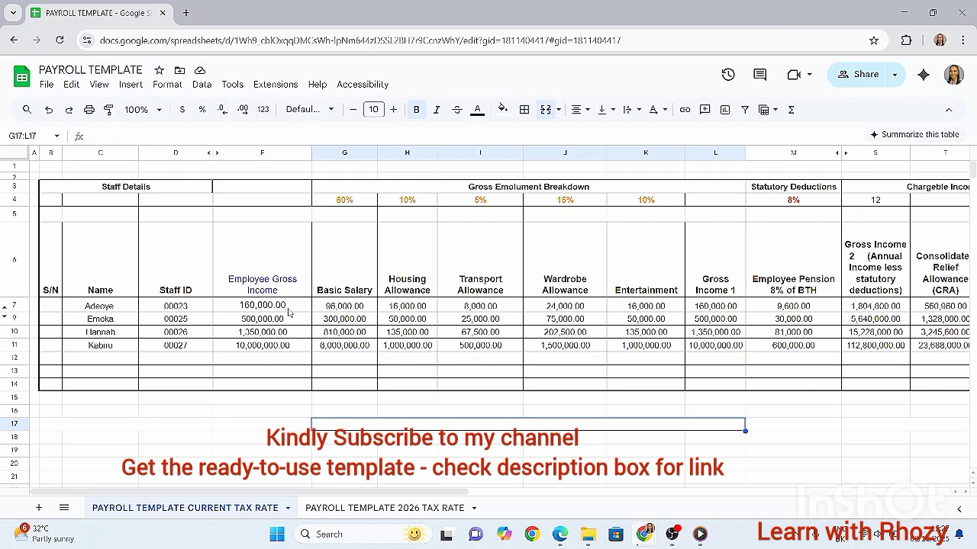
- Inspect Adeoye's 160,000 gross income, the row 4 breakdown percentages, and the Basic Salary formula
{"action": "left_click", "coordinate": [288, 308]}
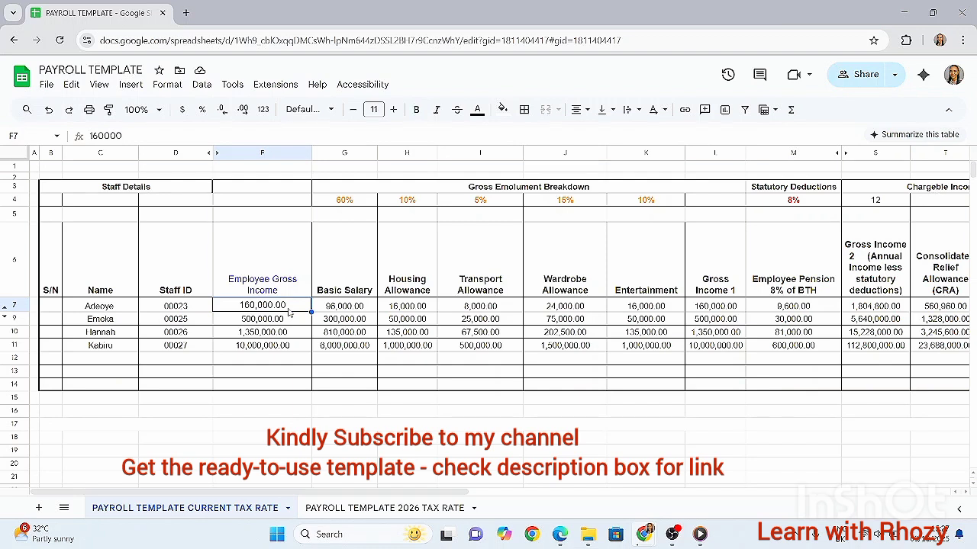
{"action": "left_click", "coordinate": [349, 203]}
{"action": "left_click_drag", "start_coordinate": [349, 203], "coordinate": [682, 205]}
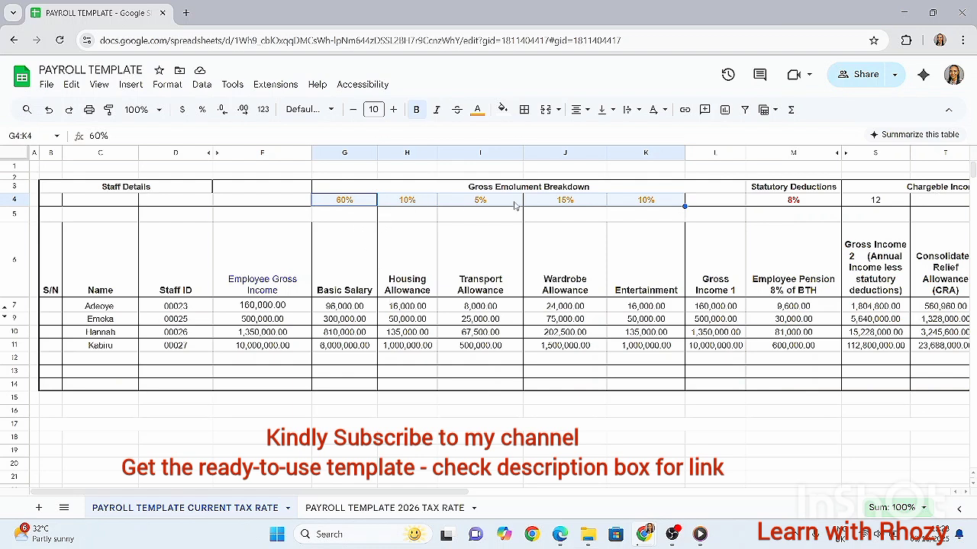
{"action": "left_click", "coordinate": [333, 310]}
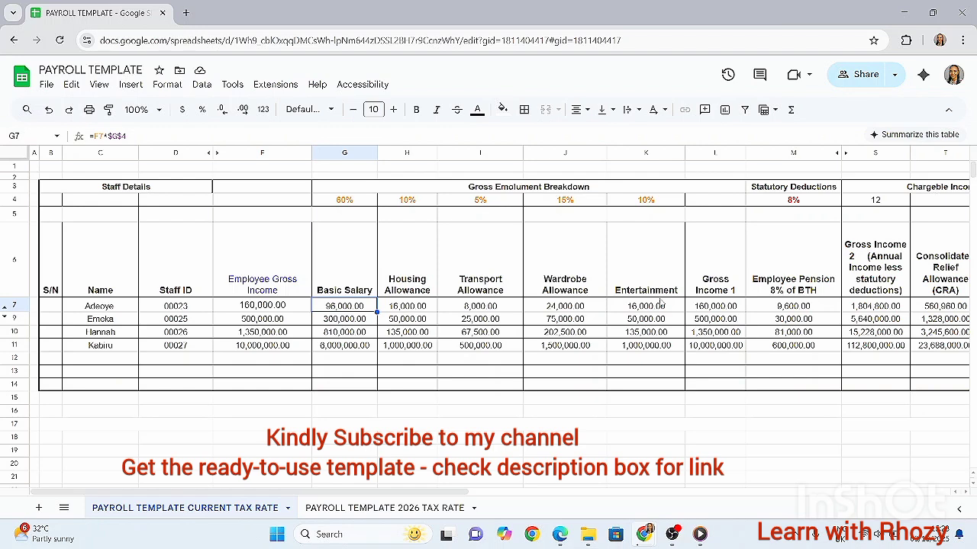
{"action": "scroll", "coordinate": [661, 304], "scroll_direction": "right", "scroll_amount": 2}
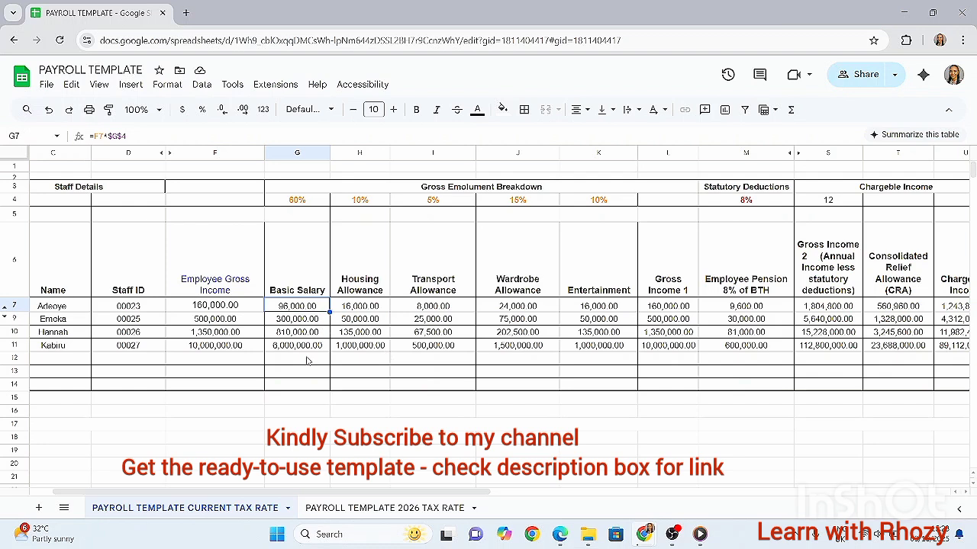
{"action": "left_click", "coordinate": [309, 201]}
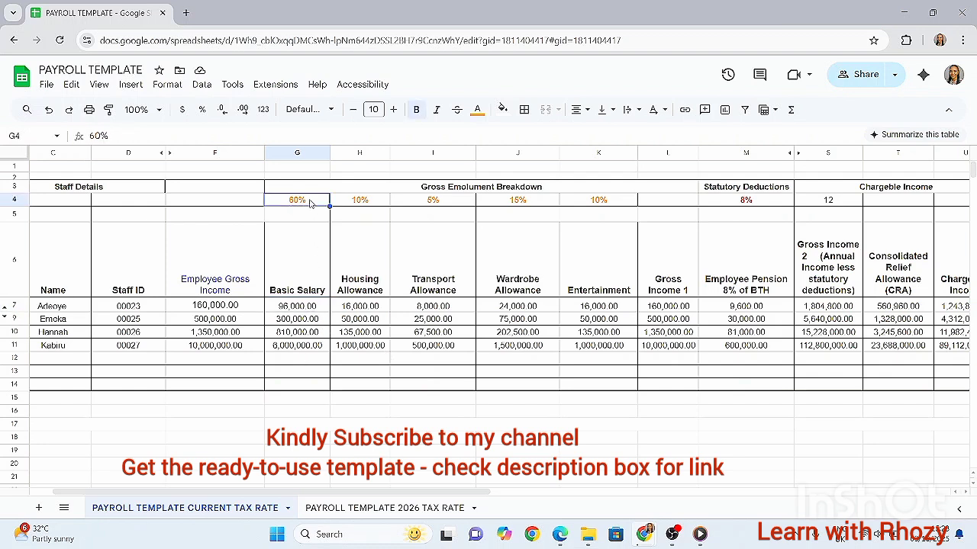
{"action": "left_click", "coordinate": [302, 306]}
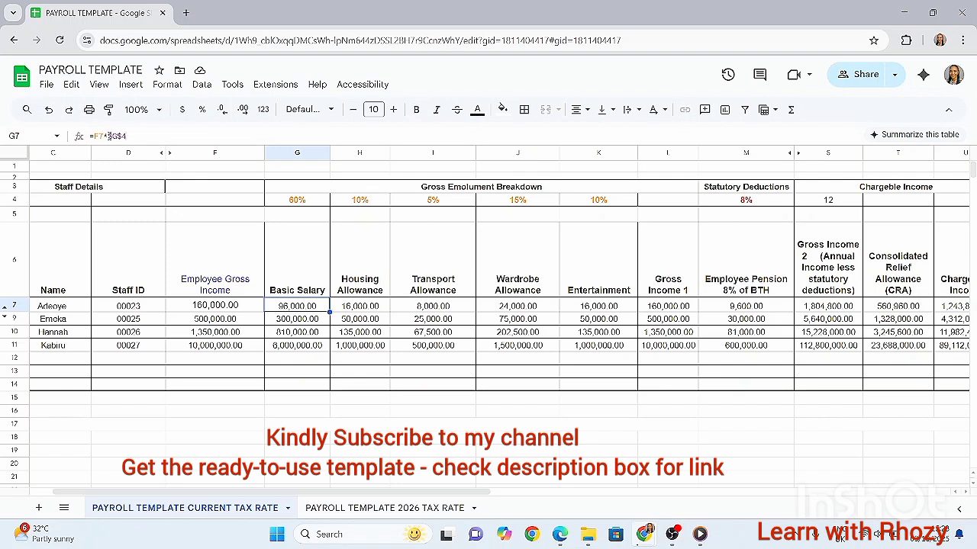
- Show the cell references used by the Basic Salary and row 10 Housing Allowance formulas
{"action": "left_click_drag", "start_coordinate": [89, 136], "coordinate": [129, 137]}
{"action": "left_click", "coordinate": [137, 142]}
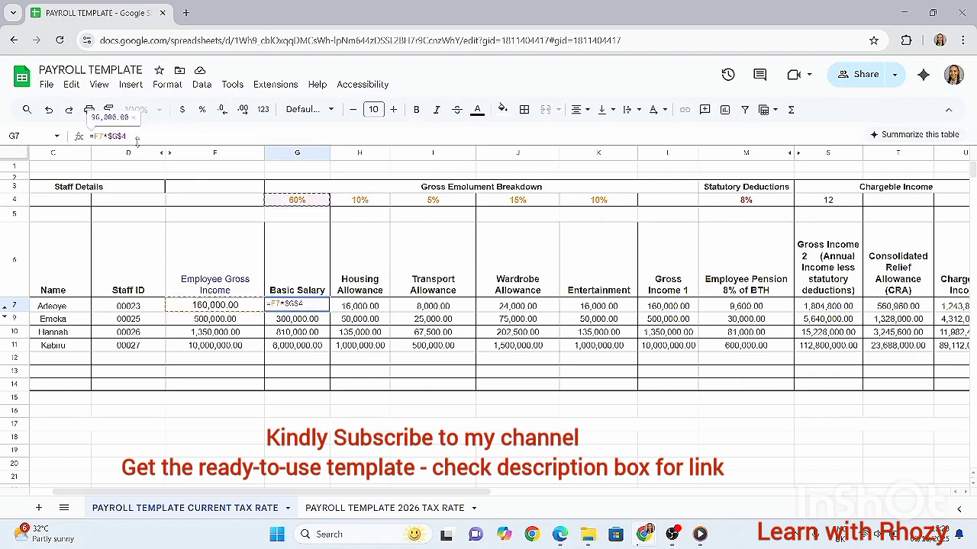
{"action": "double_click", "coordinate": [370, 332]}
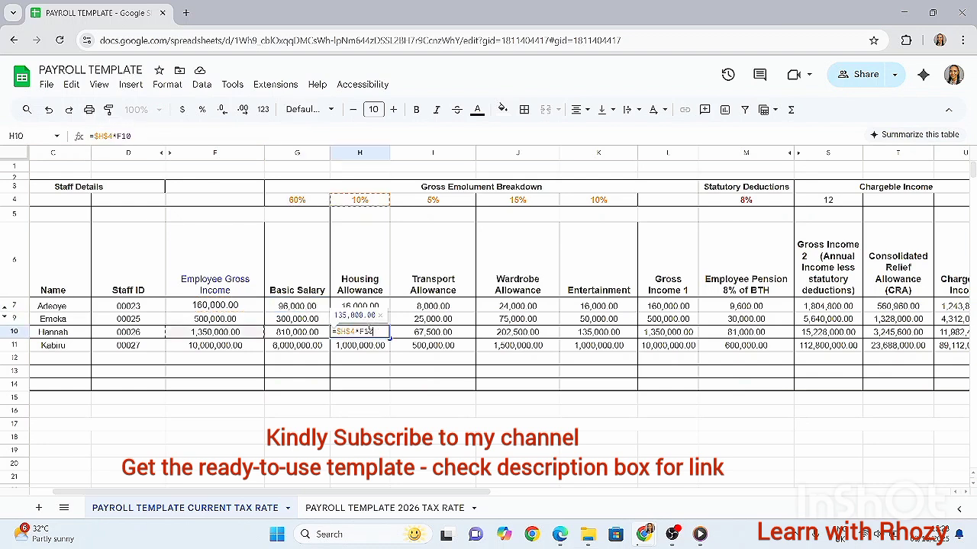
{"action": "left_click", "coordinate": [434, 372]}
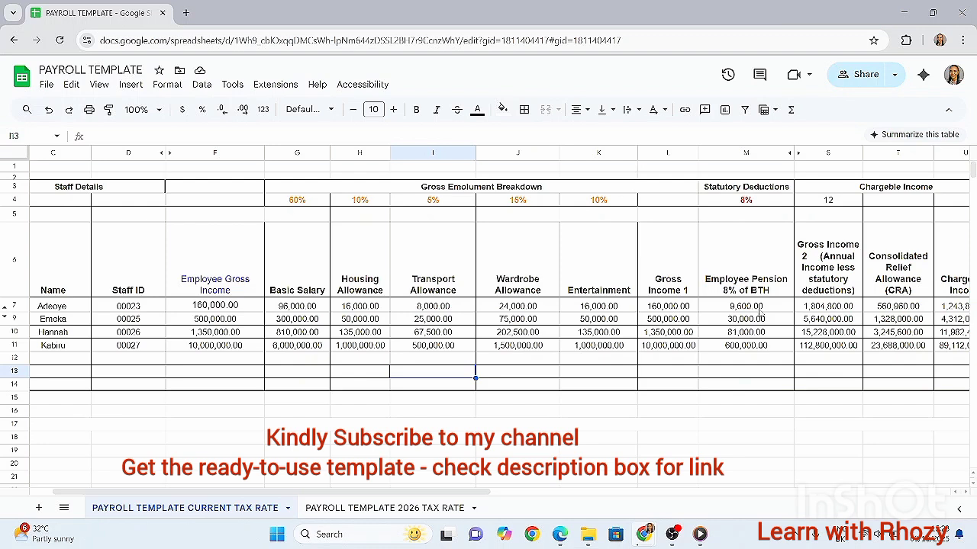
- Review the Employee Pension, Gross Income 2 and Gross Income 1 formulas for Adeoye and row 10
{"action": "left_click", "coordinate": [761, 309]}
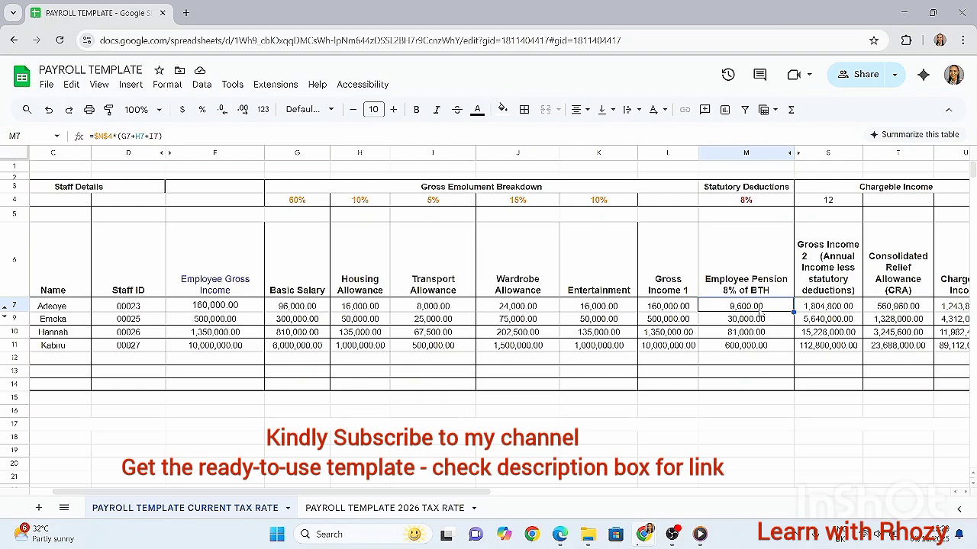
{"action": "left_click", "coordinate": [759, 333]}
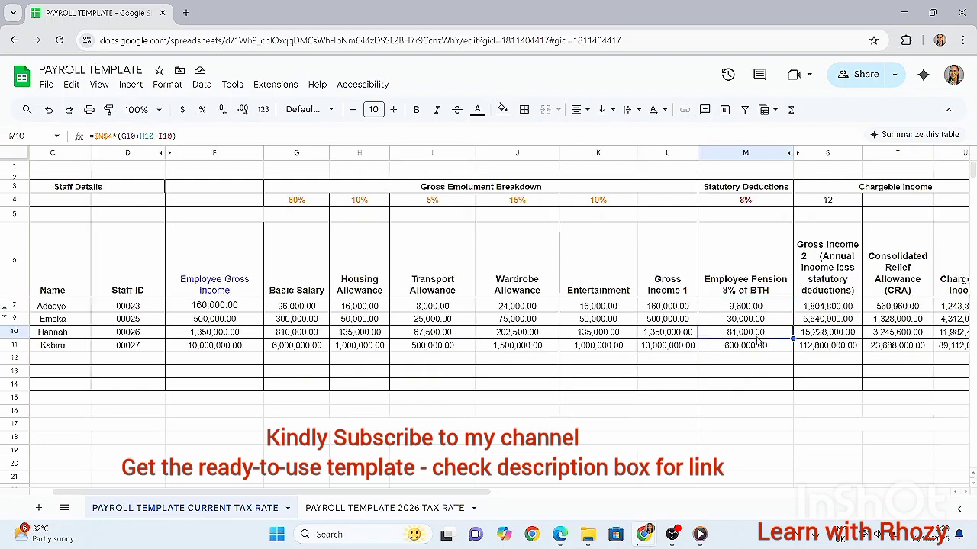
{"action": "scroll", "coordinate": [759, 342], "scroll_direction": "right", "scroll_amount": 2}
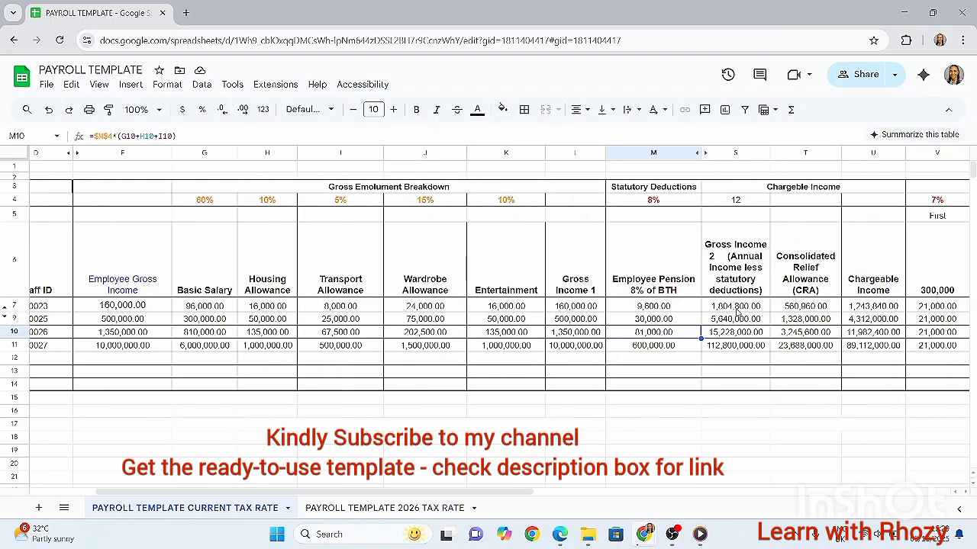
{"action": "left_click", "coordinate": [739, 308]}
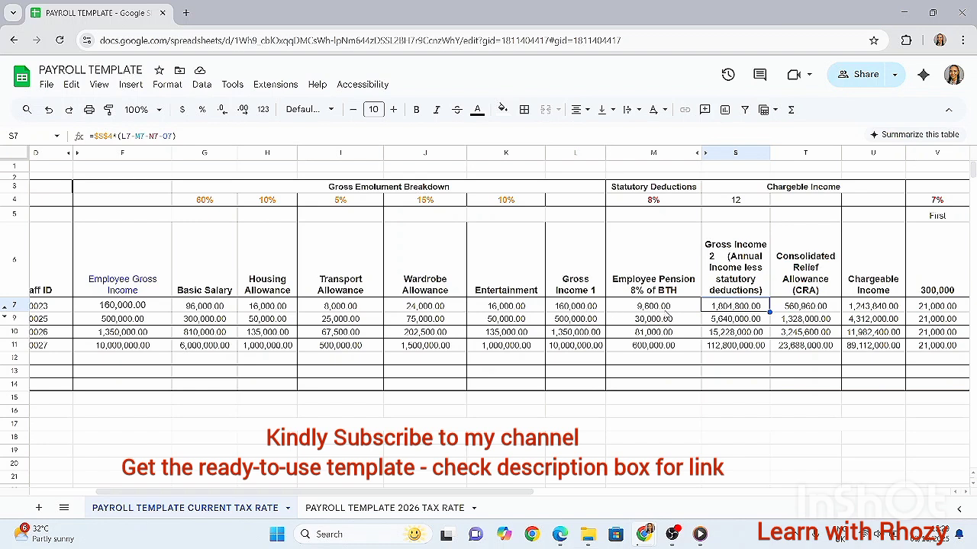
{"action": "left_click", "coordinate": [592, 309]}
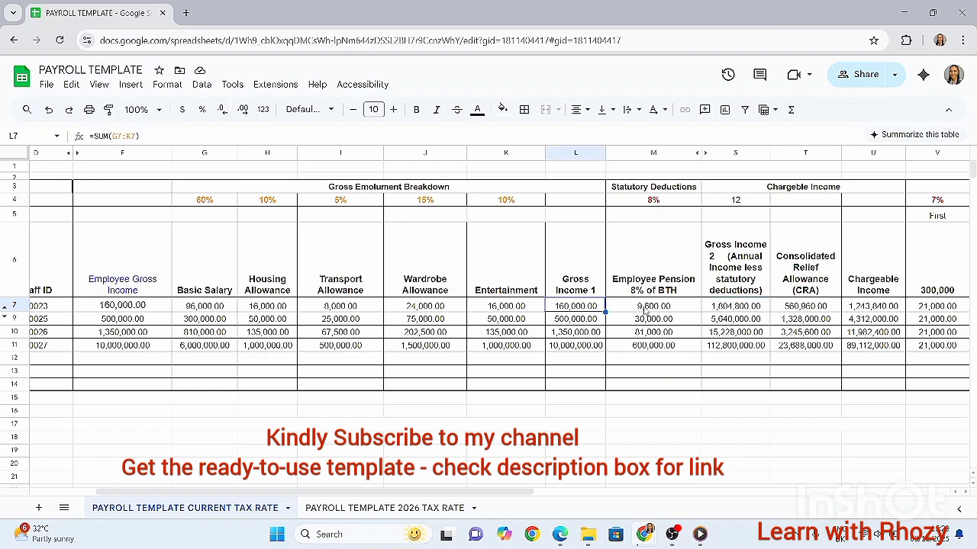
{"action": "left_click", "coordinate": [645, 309]}
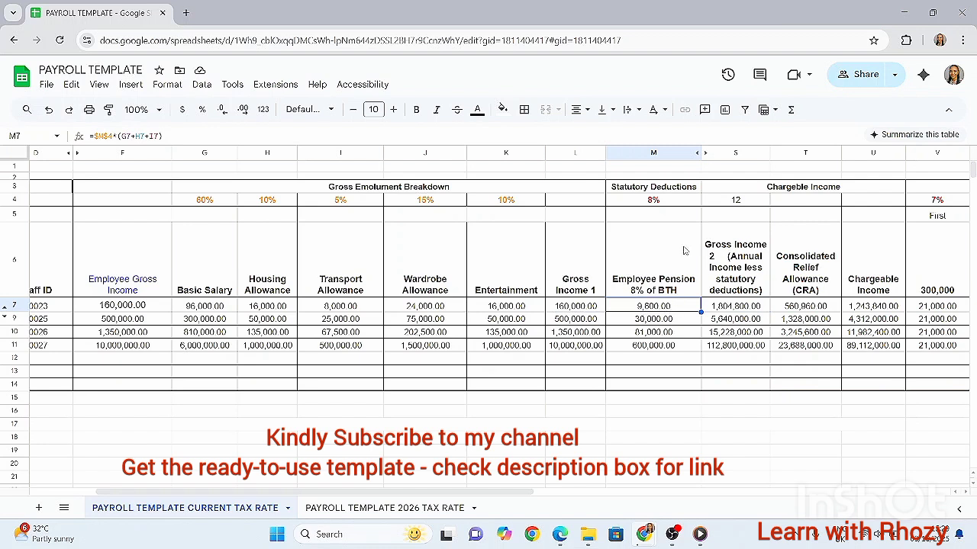
- Unhide columns N–R to reveal the NHIS, NHF, Leave Allowance and 13th-month columns
{"action": "left_click", "coordinate": [700, 153]}
{"action": "scroll", "coordinate": [752, 223], "scroll_direction": "right", "scroll_amount": 2}
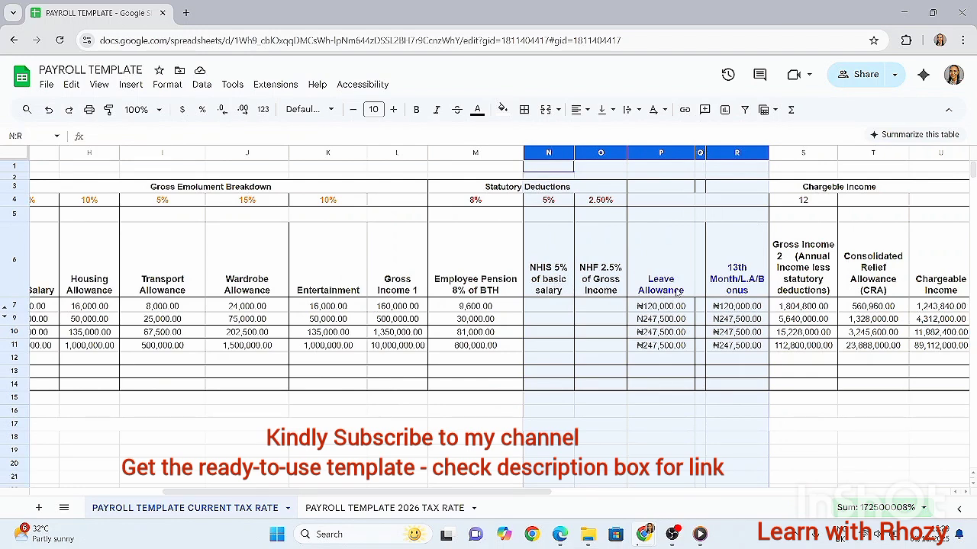
{"action": "right_click", "coordinate": [629, 267]}
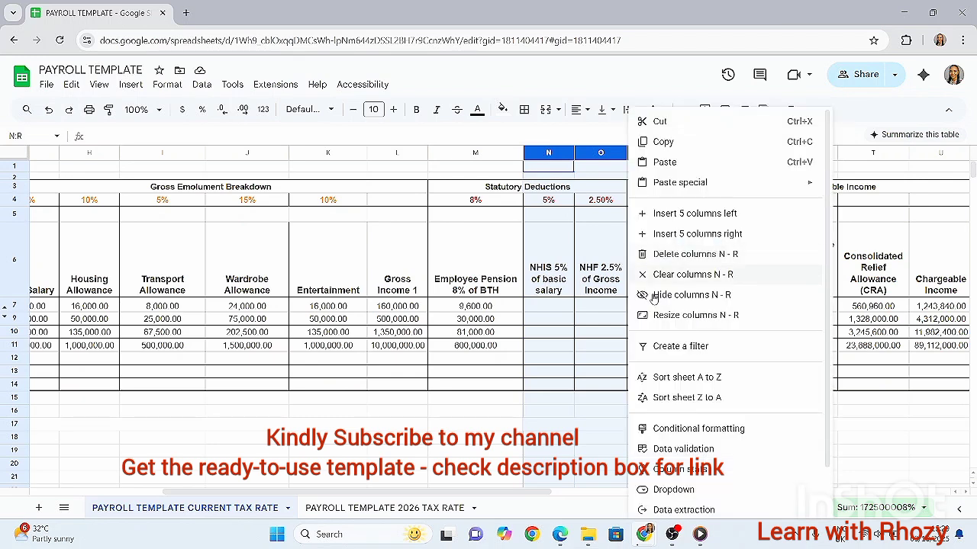
- Hide columns N–R again and inspect T7's CRA formula, which gives 560,960.00
{"action": "left_click", "coordinate": [653, 296]}
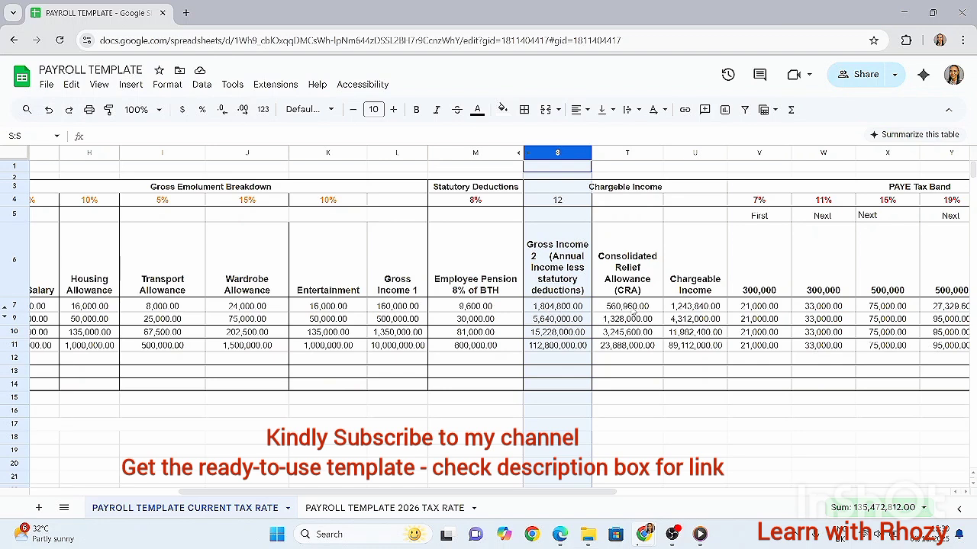
{"action": "left_click", "coordinate": [633, 308]}
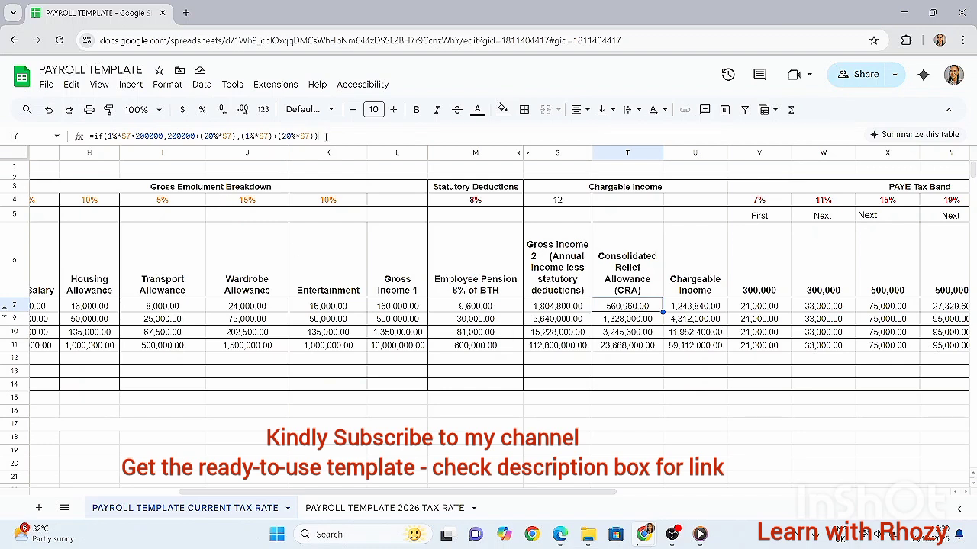
{"action": "left_click_drag", "start_coordinate": [326, 136], "coordinate": [90, 136]}
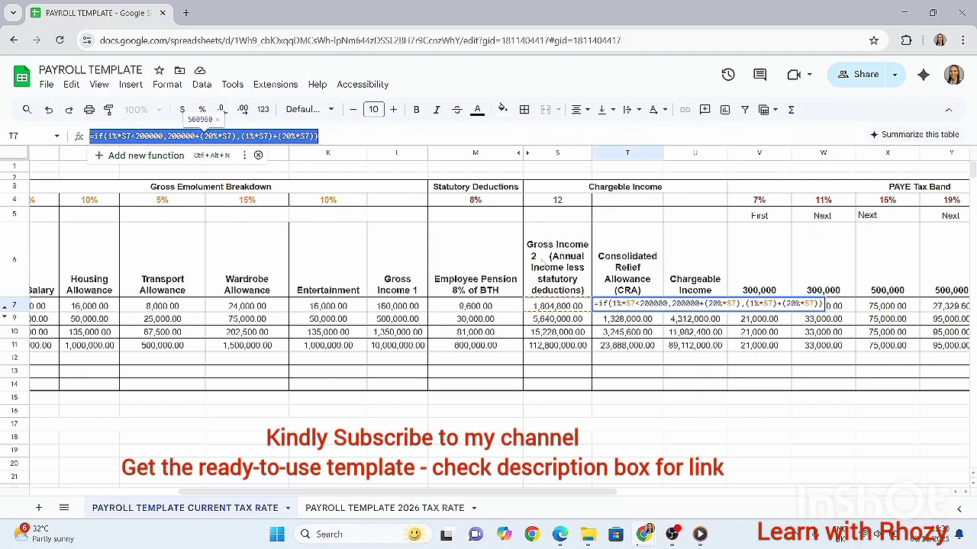
{"action": "left_click", "coordinate": [637, 332]}
{"action": "double_click", "coordinate": [635, 331]}
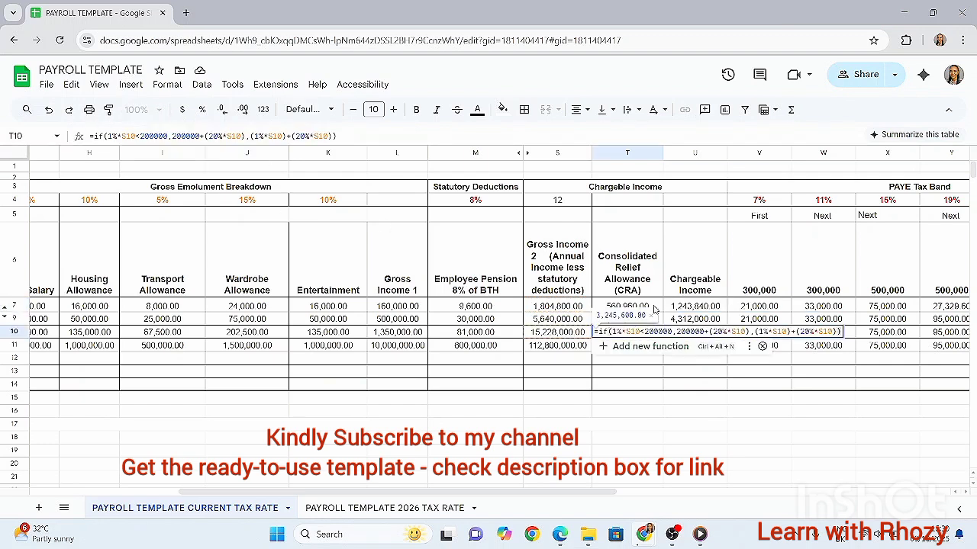
{"action": "left_click", "coordinate": [655, 307]}
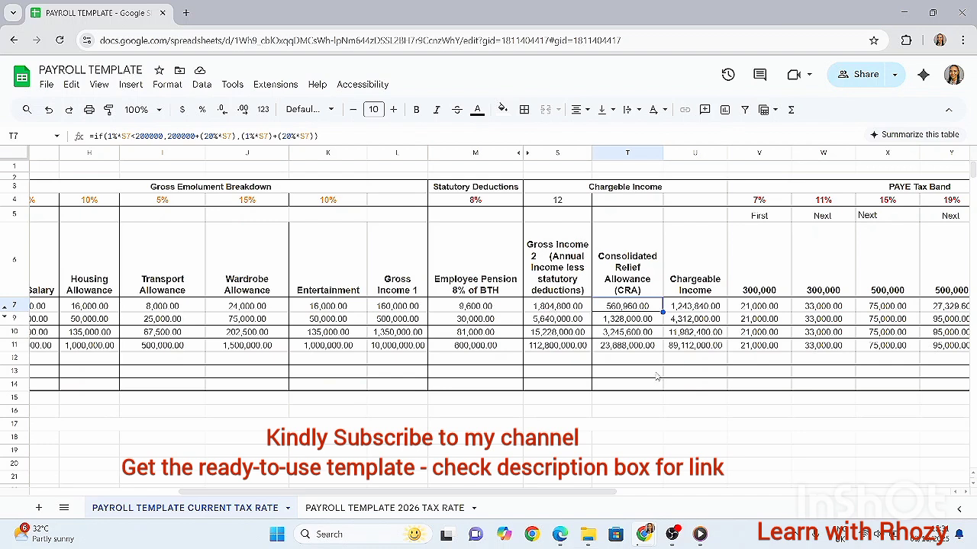
{"action": "left_click", "coordinate": [703, 308]}
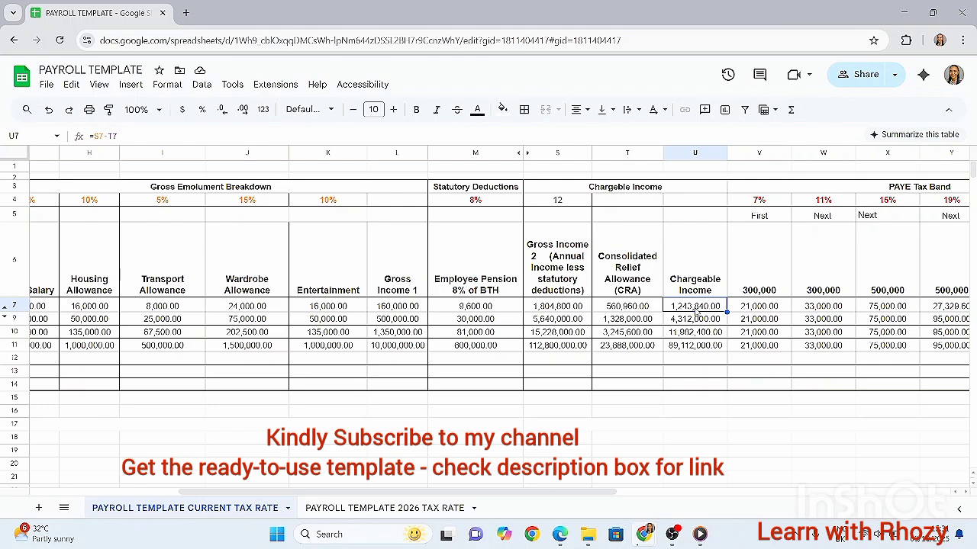
{"action": "scroll", "coordinate": [695, 309], "scroll_direction": "right", "scroll_amount": 3}
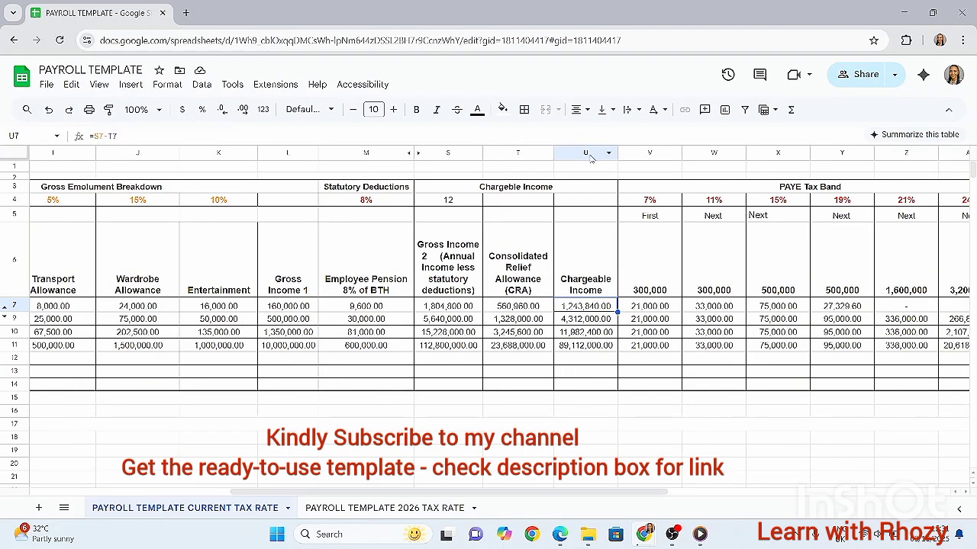
- Select Chargeable Income column U, then scroll right to Annual PAYE, Monthly PAYE and Monthly Net Pay
{"action": "left_click", "coordinate": [580, 157]}
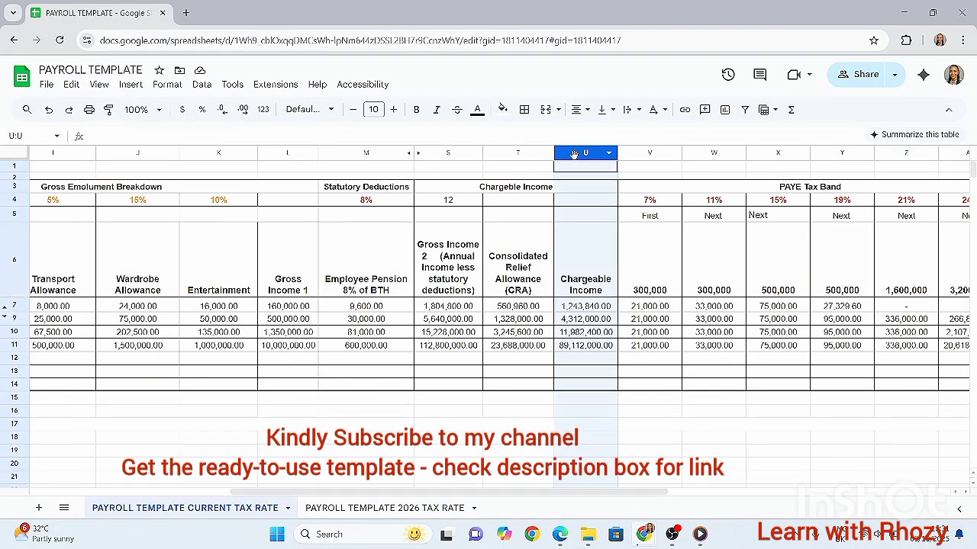
{"action": "left_click", "coordinate": [600, 263]}
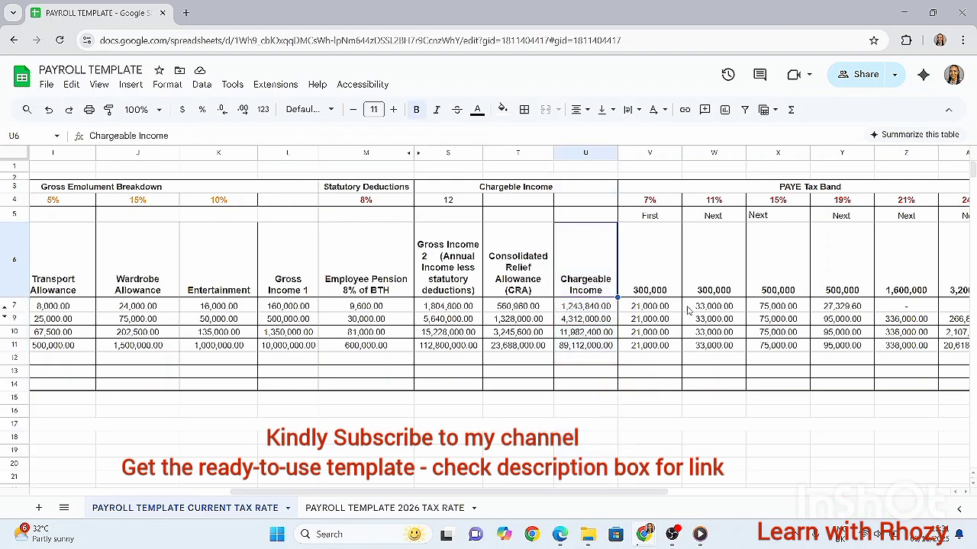
{"action": "scroll", "coordinate": [689, 309], "scroll_direction": "right", "scroll_amount": 2}
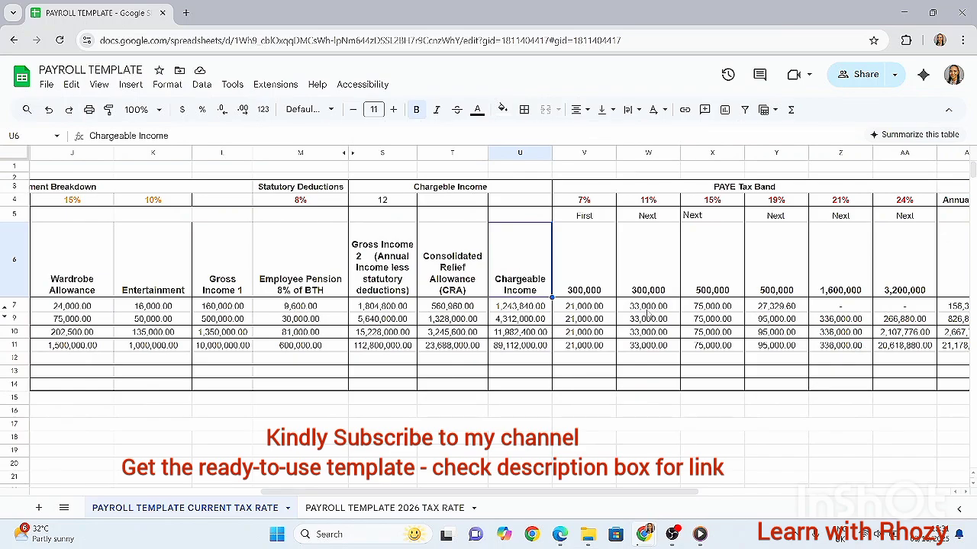
{"action": "scroll", "coordinate": [649, 313], "scroll_direction": "right", "scroll_amount": 2}
{"action": "scroll", "coordinate": [647, 313], "scroll_direction": "right", "scroll_amount": 4}
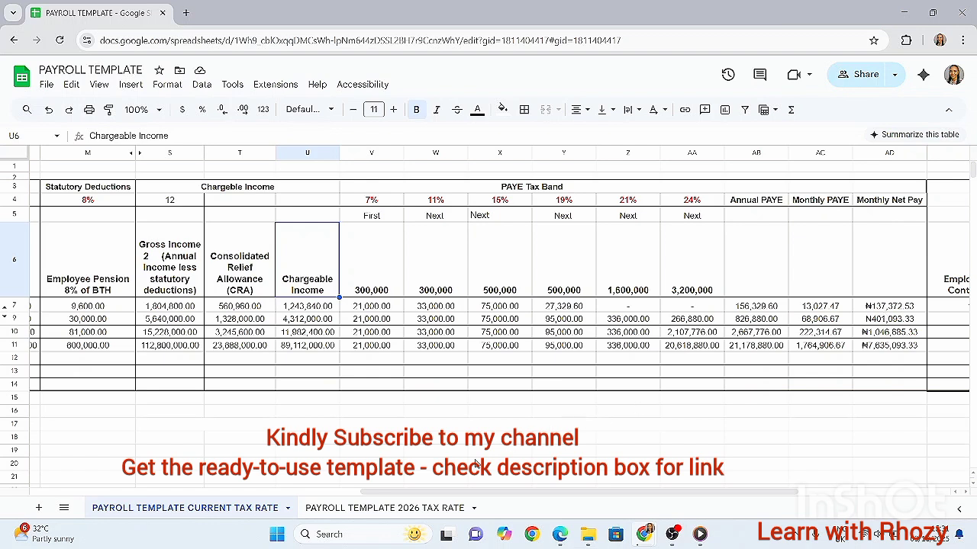
- Switch to the PAYROLL TEMPLATE 2026 TAX RATE sheet and return to column A
{"action": "left_click", "coordinate": [387, 508]}
{"action": "scroll", "coordinate": [425, 388], "scroll_direction": "left", "scroll_amount": 10}
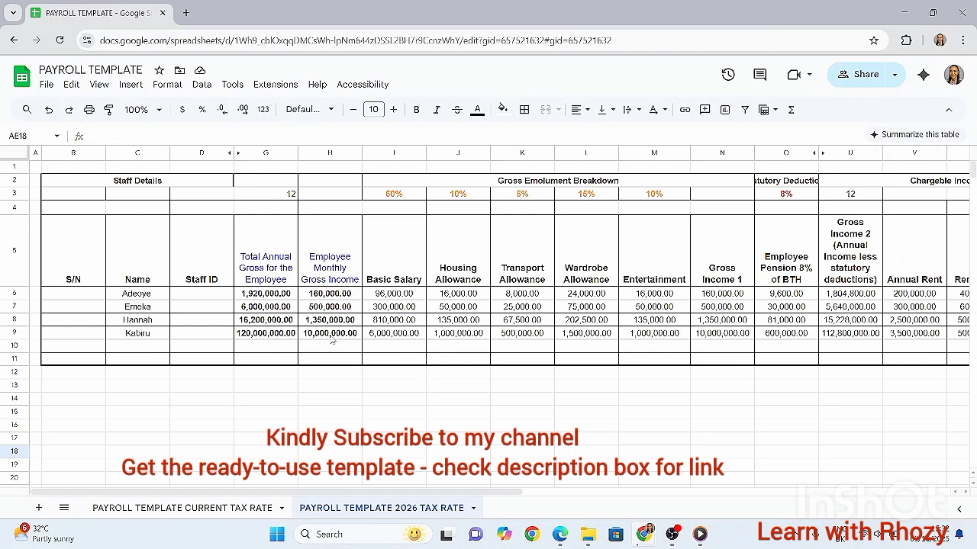
- Review the 2026 salary breakdown block I5:U9, then scroll to Annual Rent, Rent Relief and tax bands
{"action": "scroll", "coordinate": [440, 316], "scroll_direction": "right", "scroll_amount": 2}
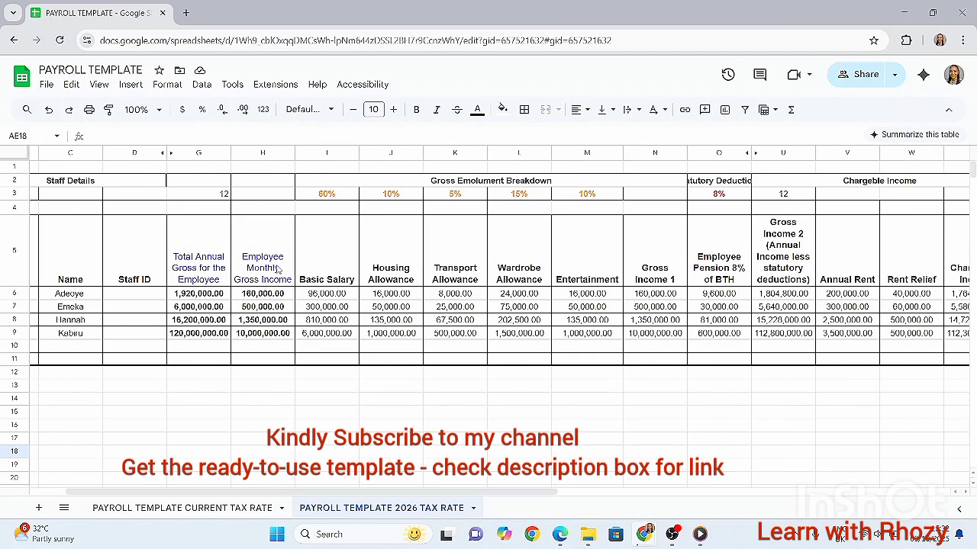
{"action": "left_click_drag", "start_coordinate": [333, 258], "coordinate": [798, 336]}
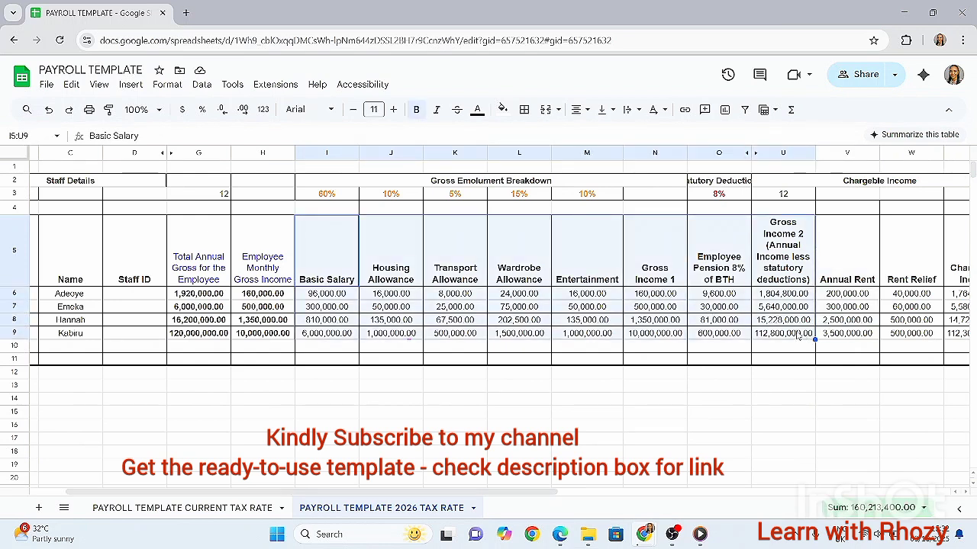
{"action": "left_click", "coordinate": [728, 359]}
{"action": "scroll", "coordinate": [727, 361], "scroll_direction": "right", "scroll_amount": 1}
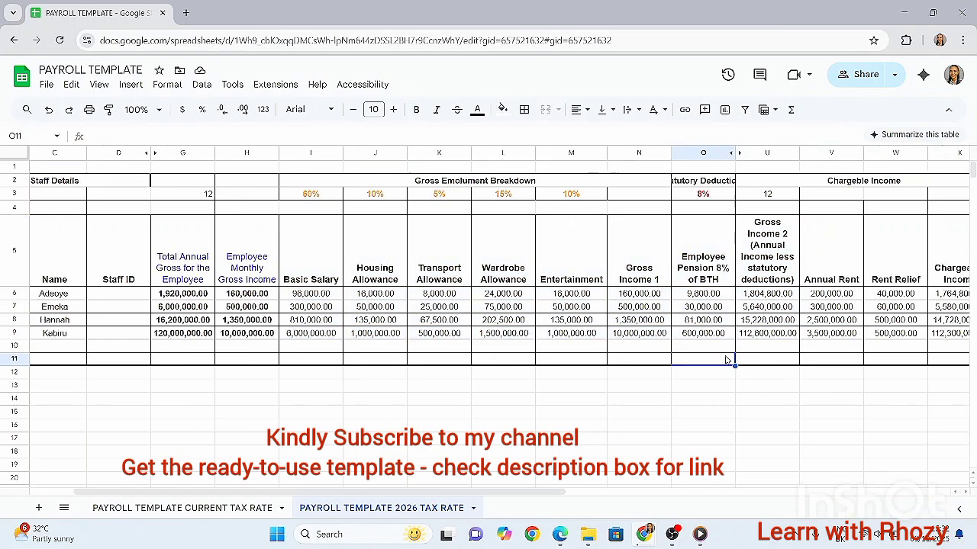
{"action": "scroll", "coordinate": [727, 360], "scroll_direction": "right", "scroll_amount": 3}
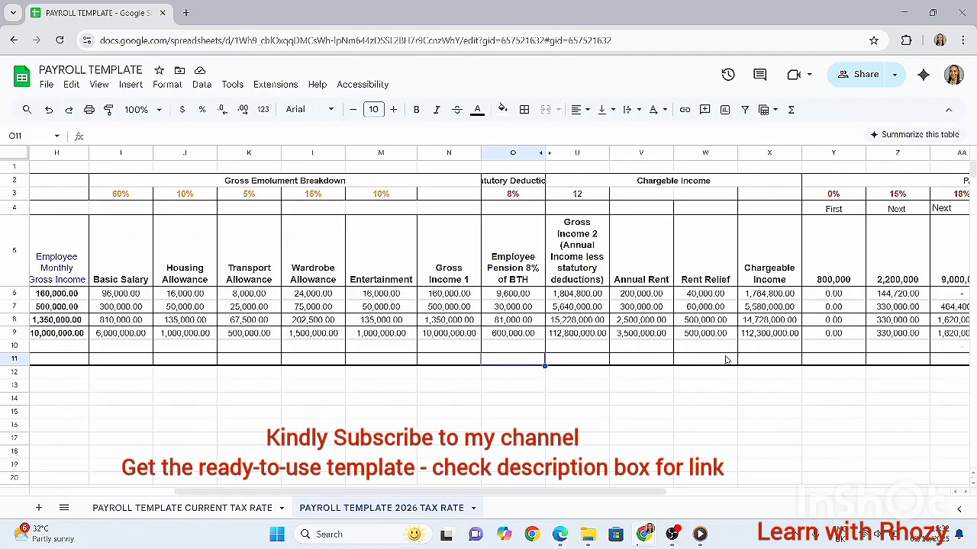